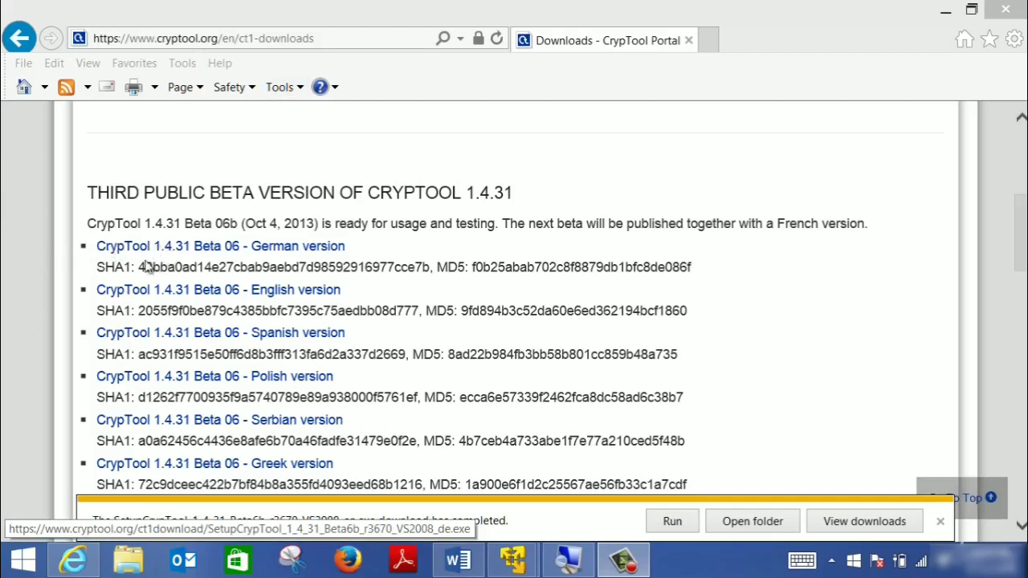
- Highlight the German version's SHA1 hash on the CrypTool downloads page, then minimize Internet Explorer
drag(98, 268, 429, 268)
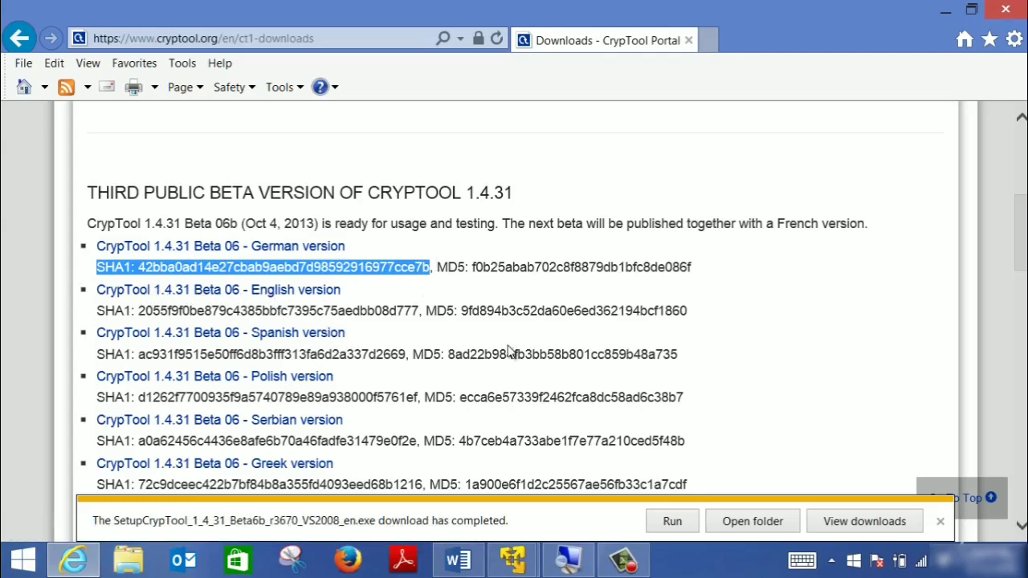
click(945, 9)
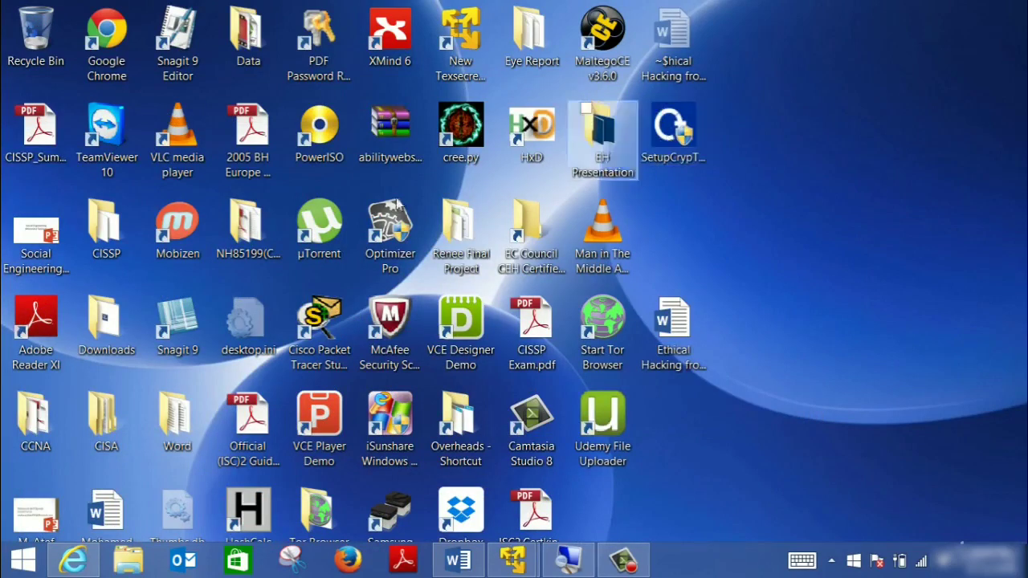
- Launch HashCalc from its desktop shortcut and hash the SetupCrypTool installer file
drag(241, 522, 747, 233)
click(750, 302)
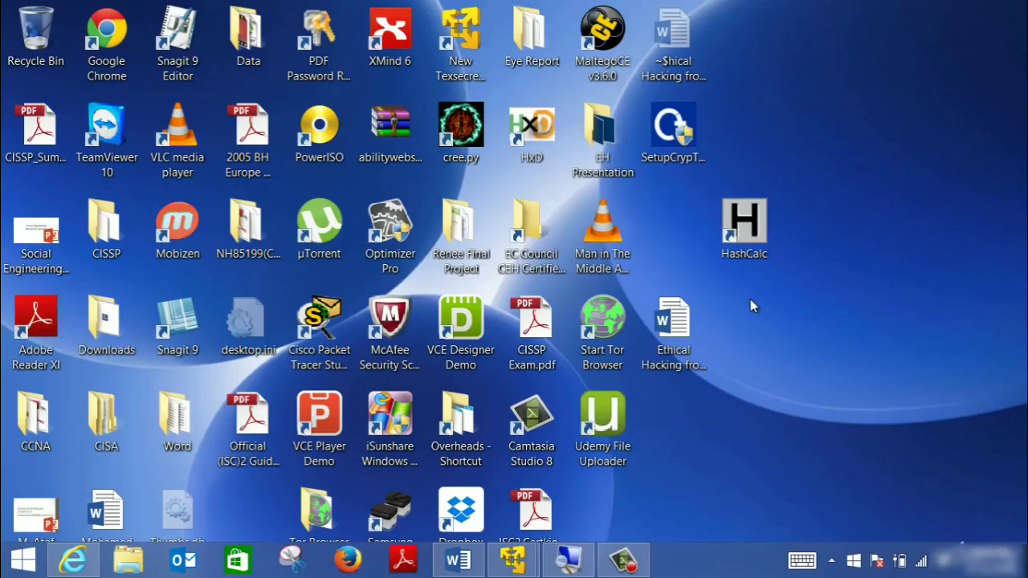
double_click(765, 219)
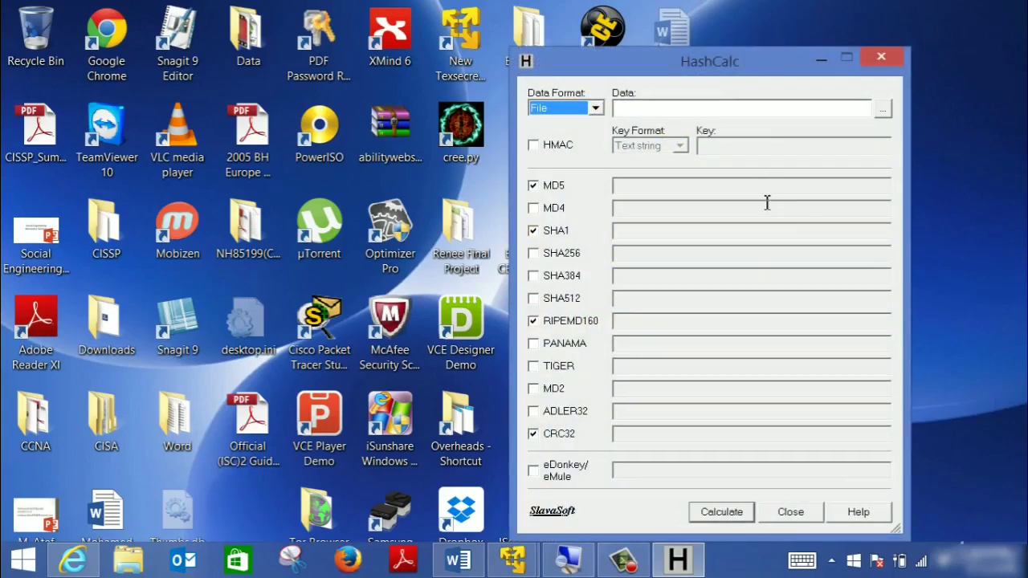
drag(707, 55, 900, 52)
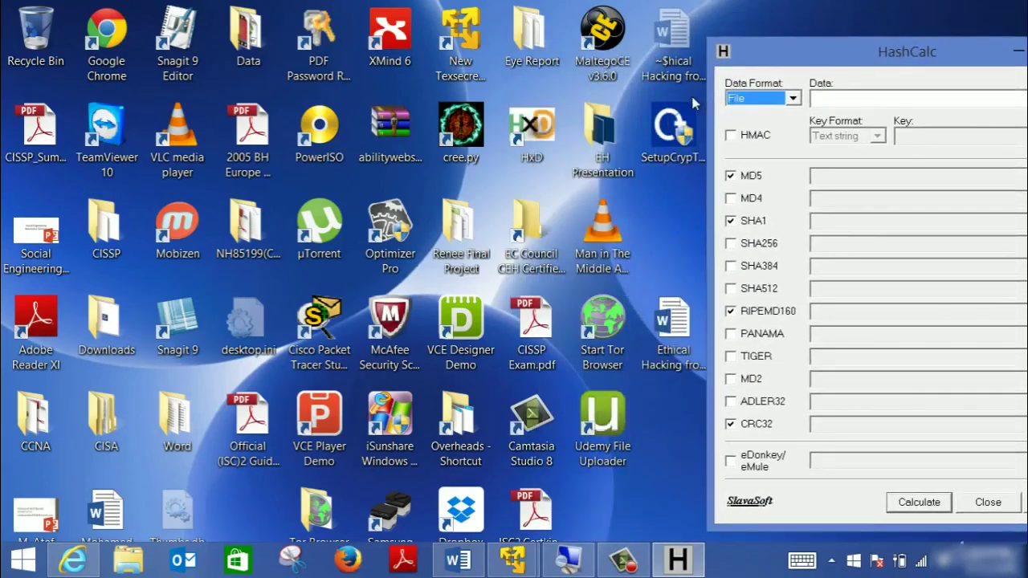
drag(681, 128, 827, 97)
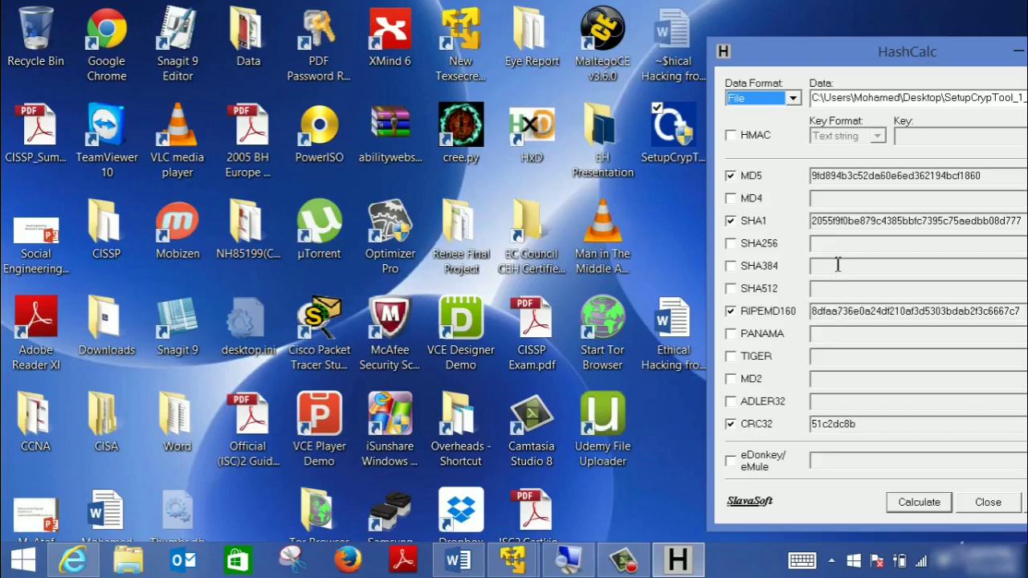
- Compare HashCalc's SHA1 with the English version's listed hash on the page, then minimize the browser
click(71, 562)
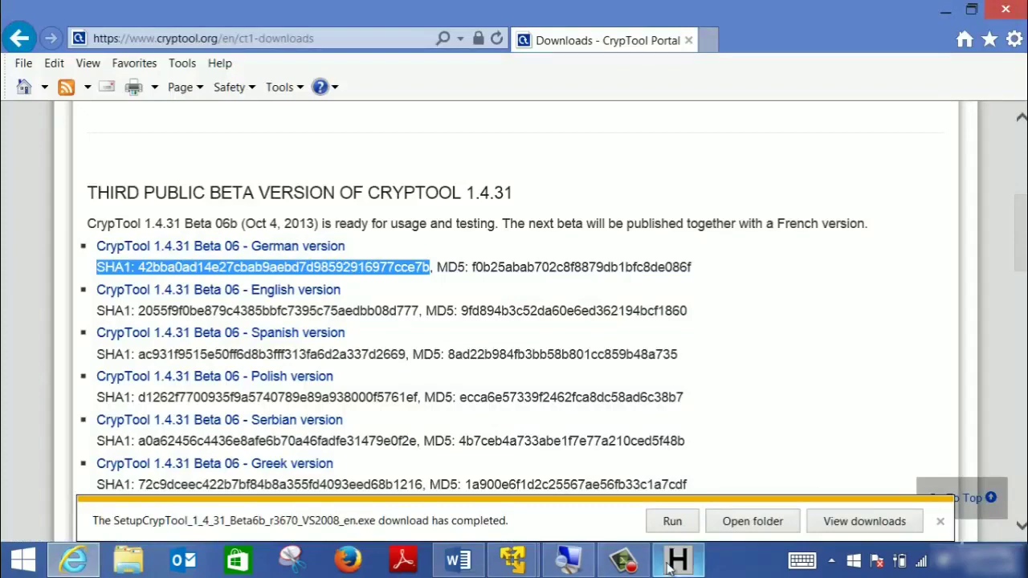
click(678, 562)
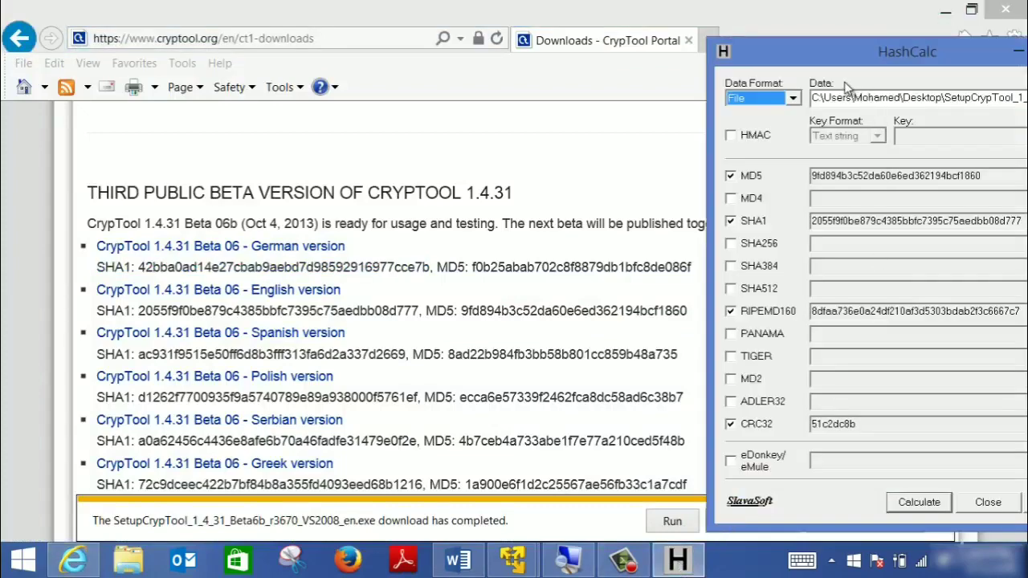
drag(829, 66, 628, 55)
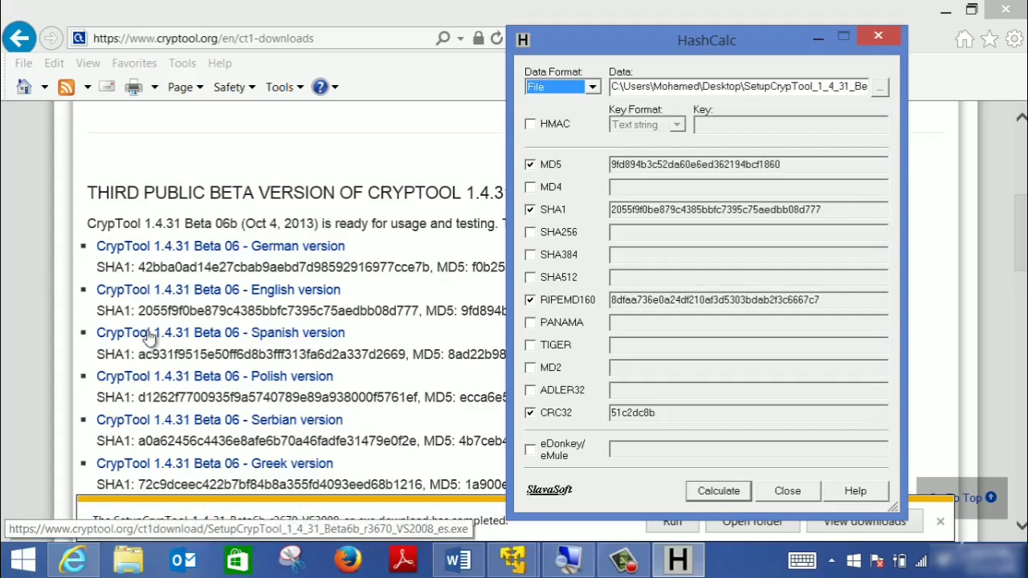
drag(147, 313, 331, 317)
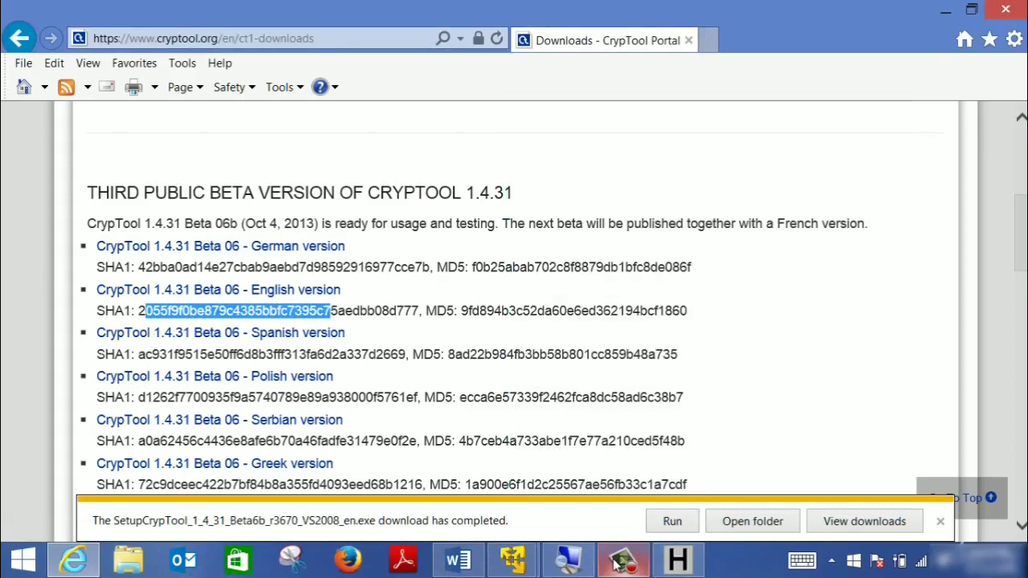
click(695, 565)
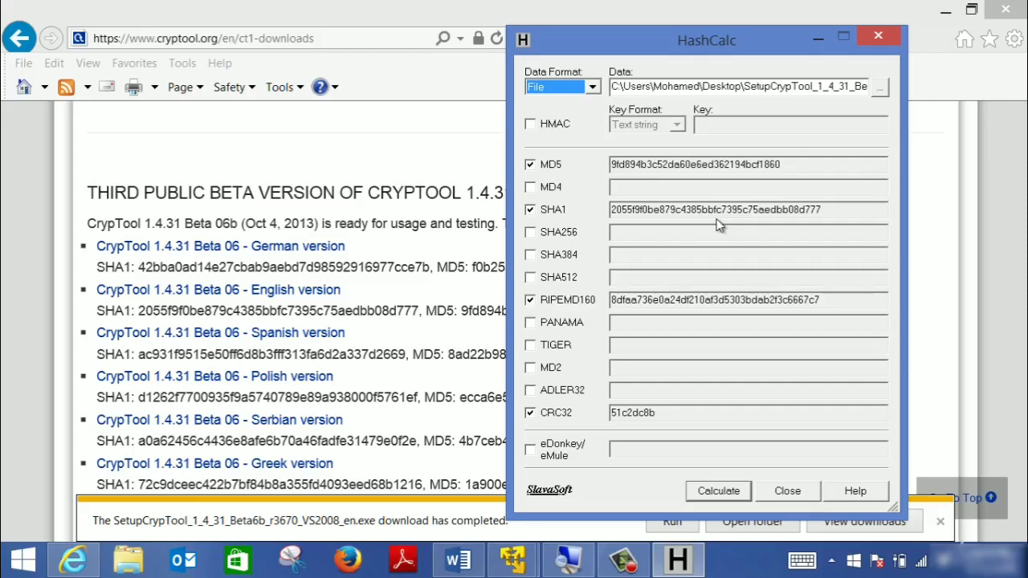
click(944, 11)
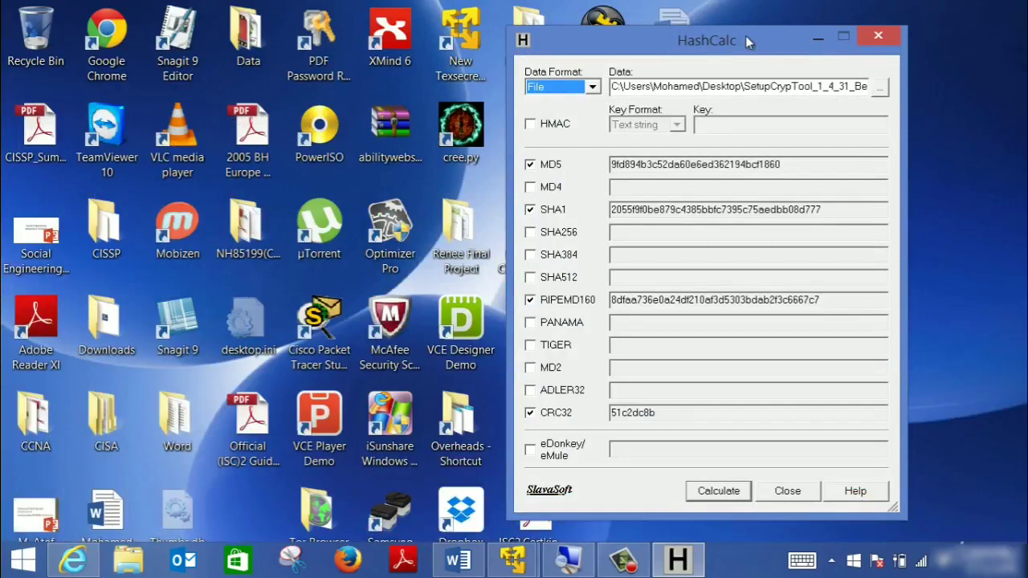
- Create a new text document on the desktop named Secret.txt
drag(746, 36, 470, 16)
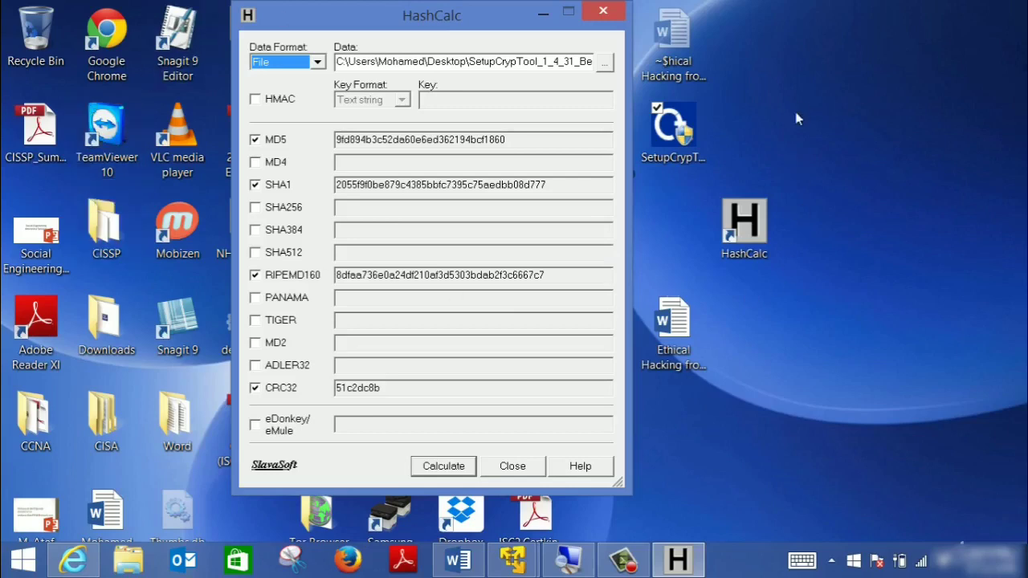
click(781, 88)
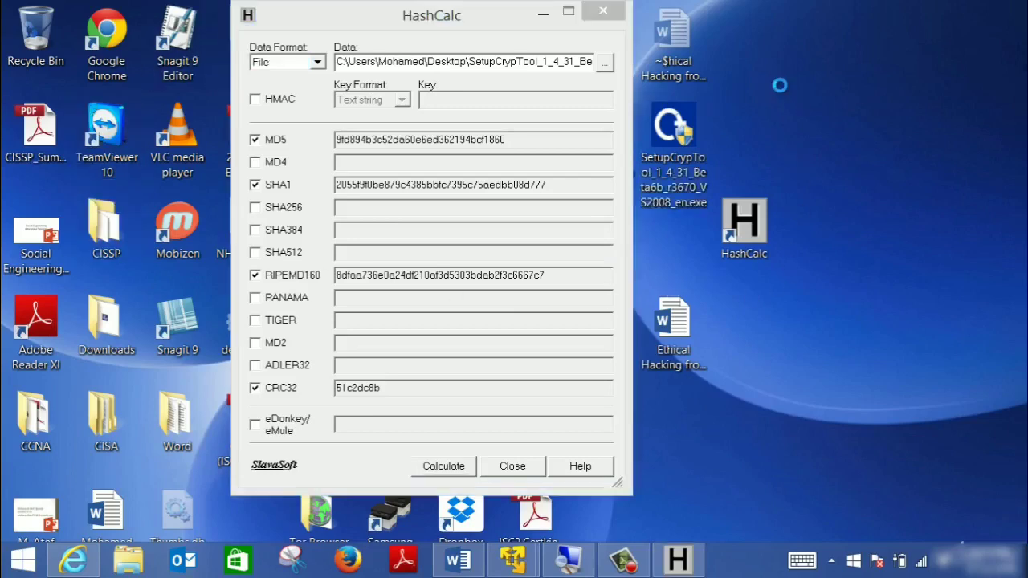
right_click(781, 86)
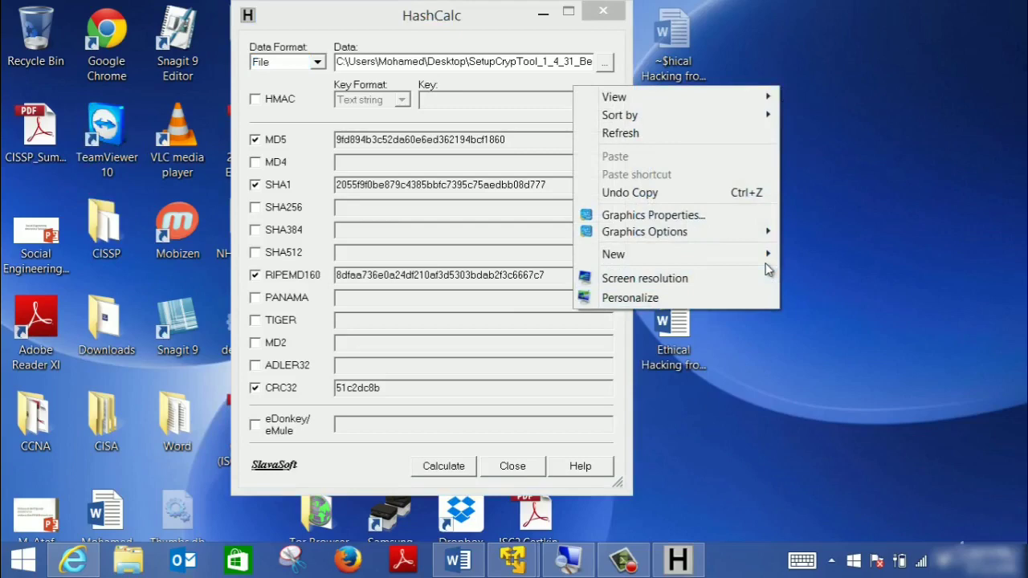
mouse_move(768, 267)
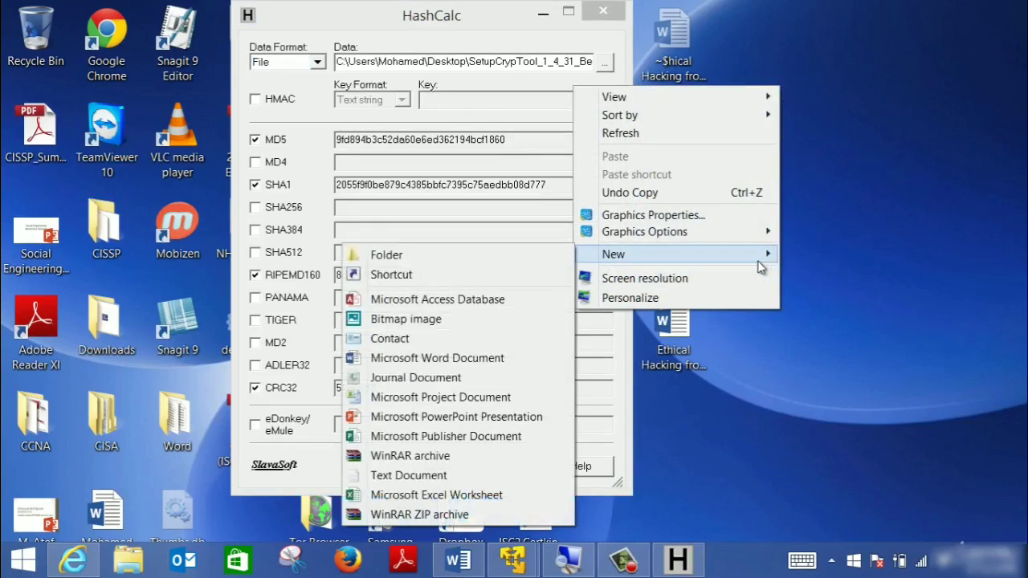
click(481, 475)
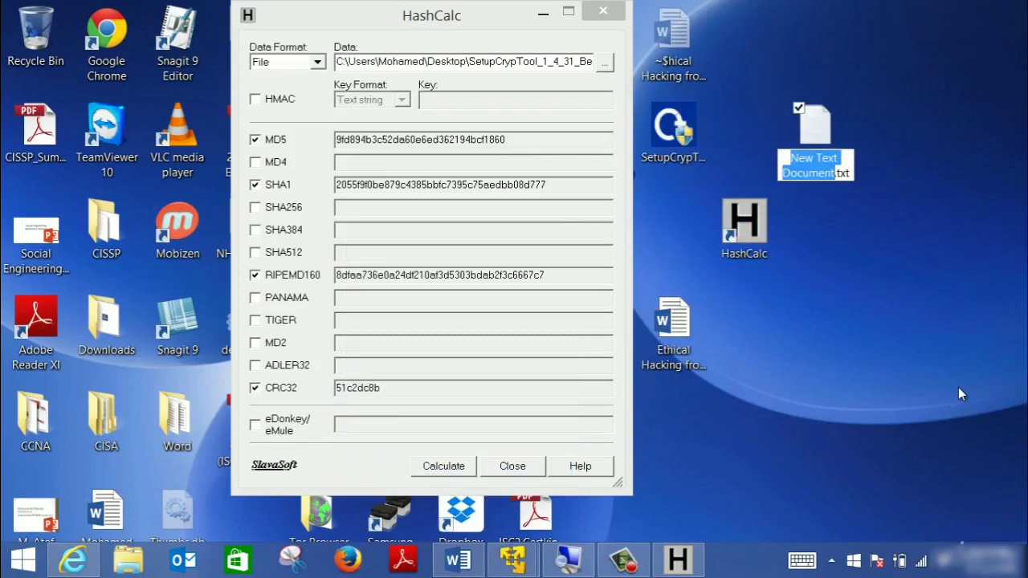
text(Secret)
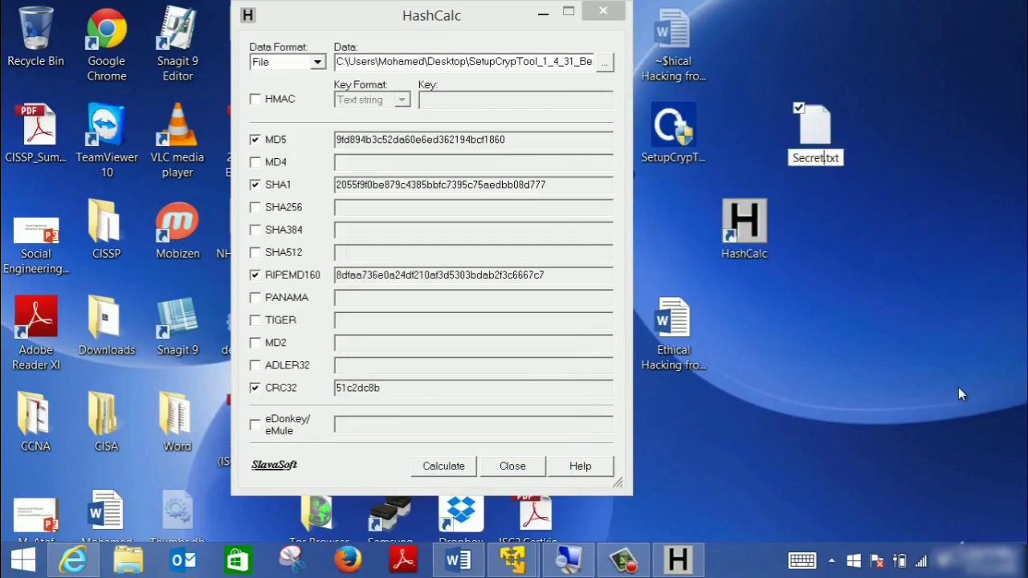
key(Return)
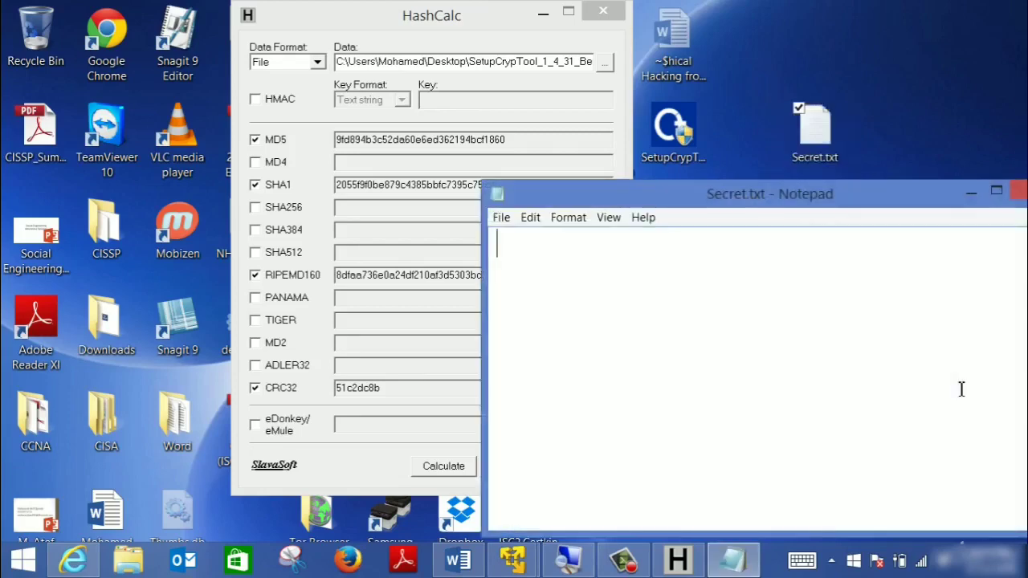
- Type 'sdAS' into Secret.txt, then save it and close Notepad
text(sdAS)
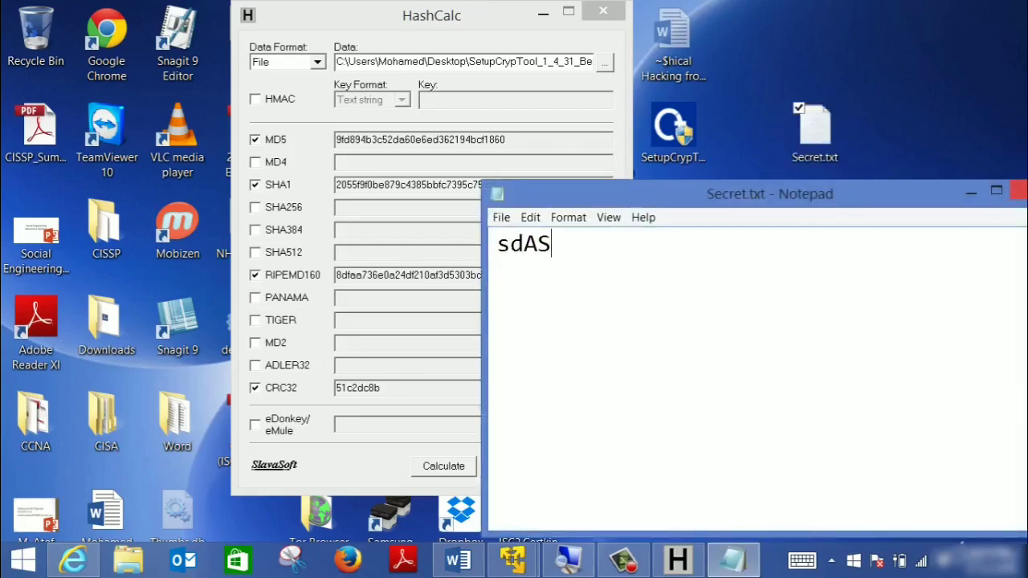
click(1017, 191)
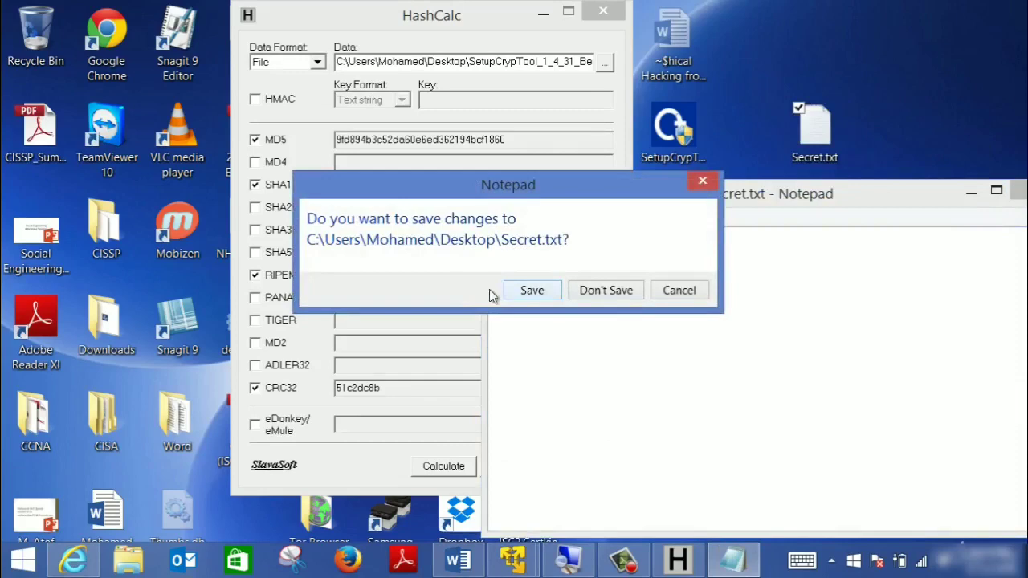
click(524, 291)
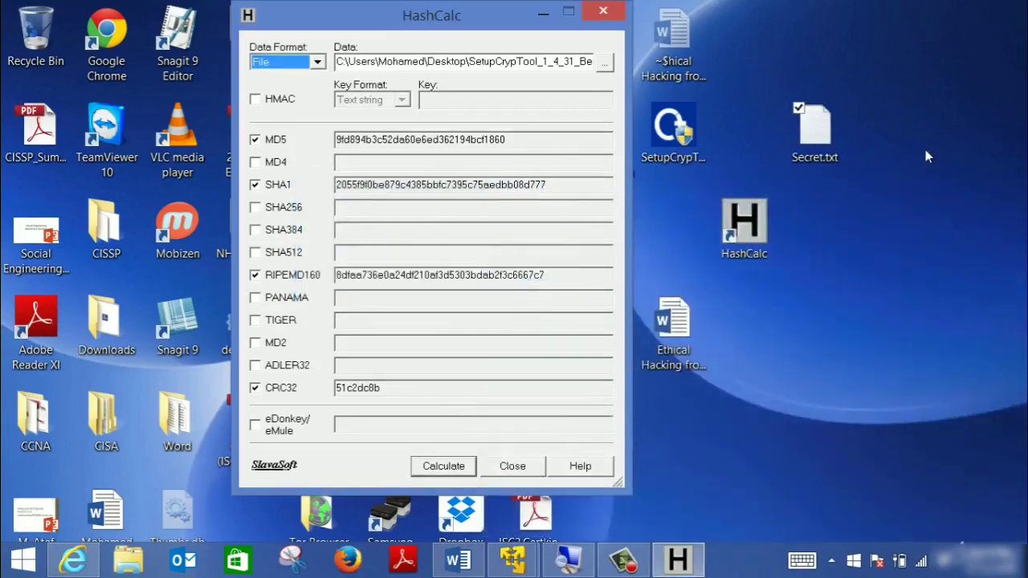
- Load Secret.txt into HashCalc and select its MD5 hash
click(823, 122)
drag(824, 136, 530, 61)
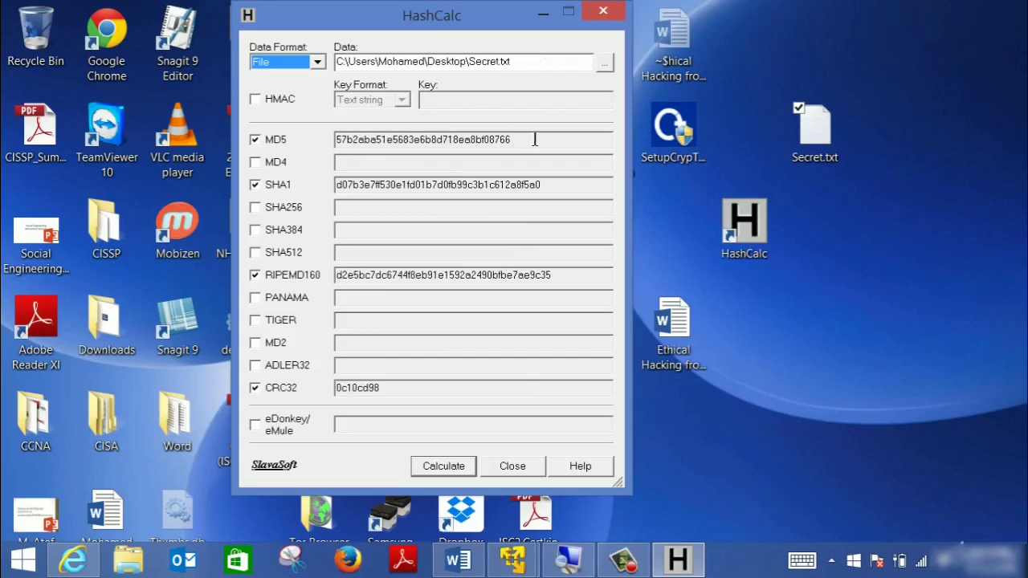
drag(534, 140, 327, 139)
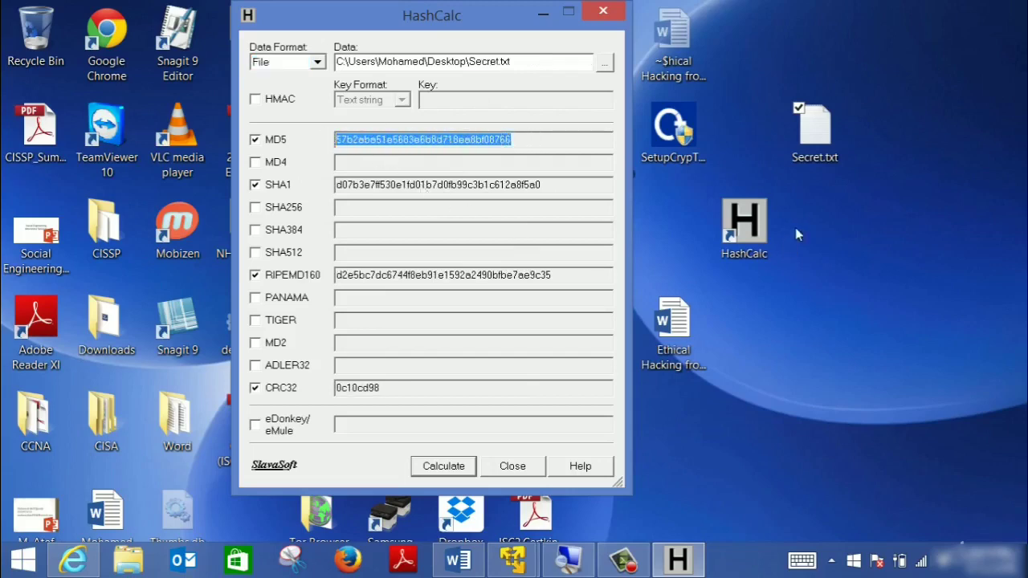
- Append a period after 'sdAS' in Secret.txt and save the file
double_click(814, 152)
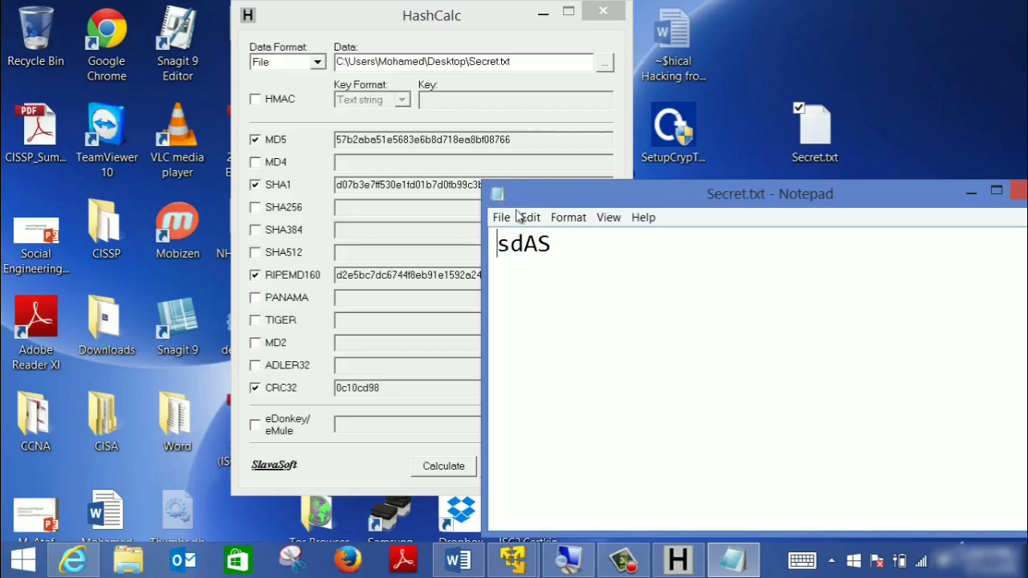
click(551, 245)
text(.)
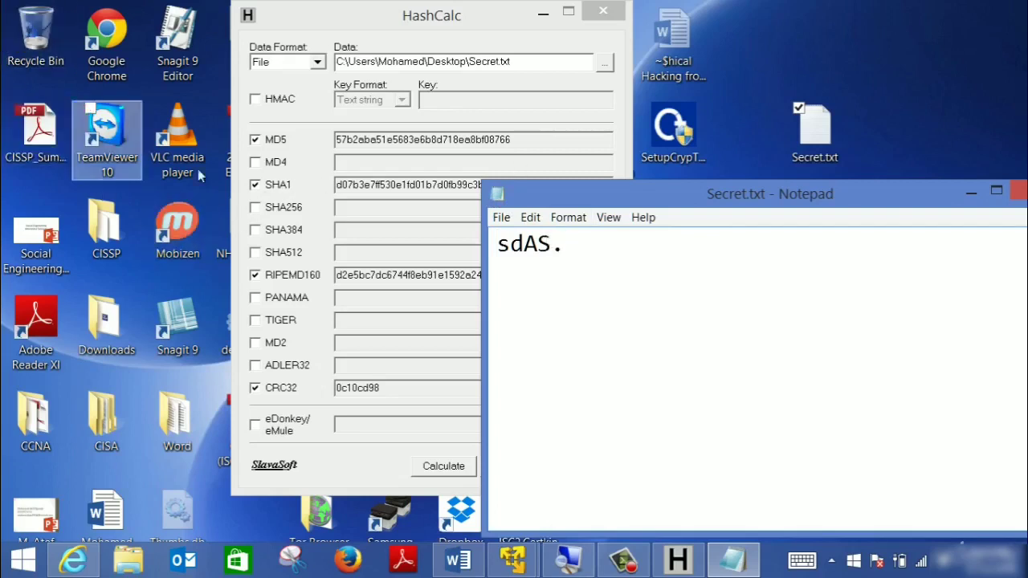
double_click(496, 193)
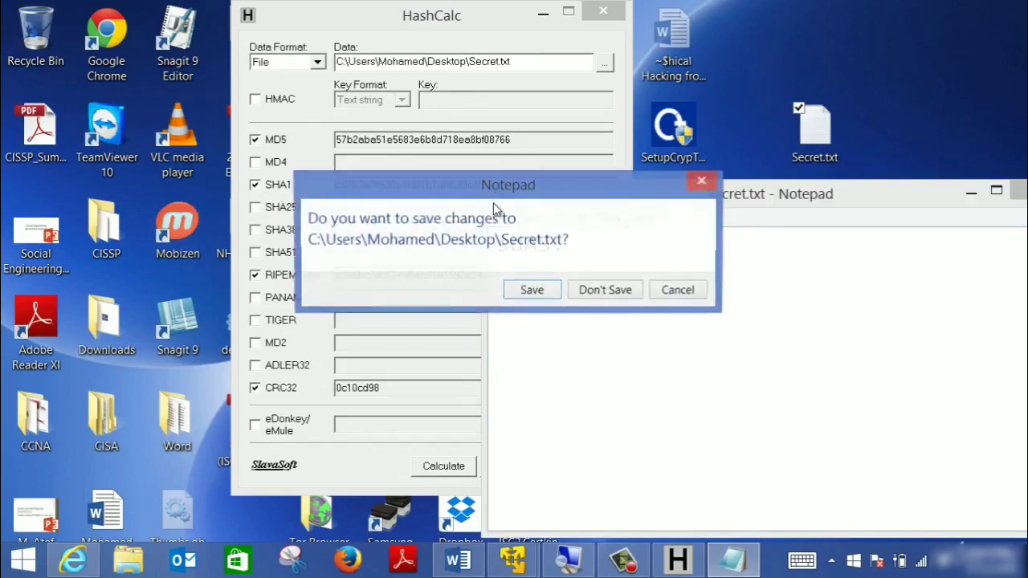
click(532, 291)
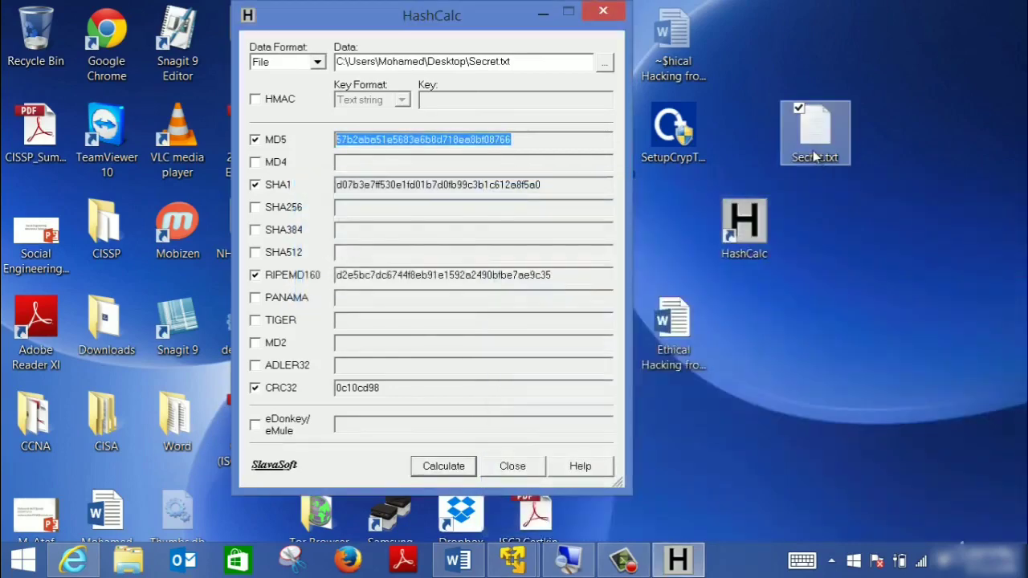
- Rehash the edited Secret.txt and select its new MD5 88b759fea34eaa4756bfb5641c263710
drag(814, 130, 539, 75)
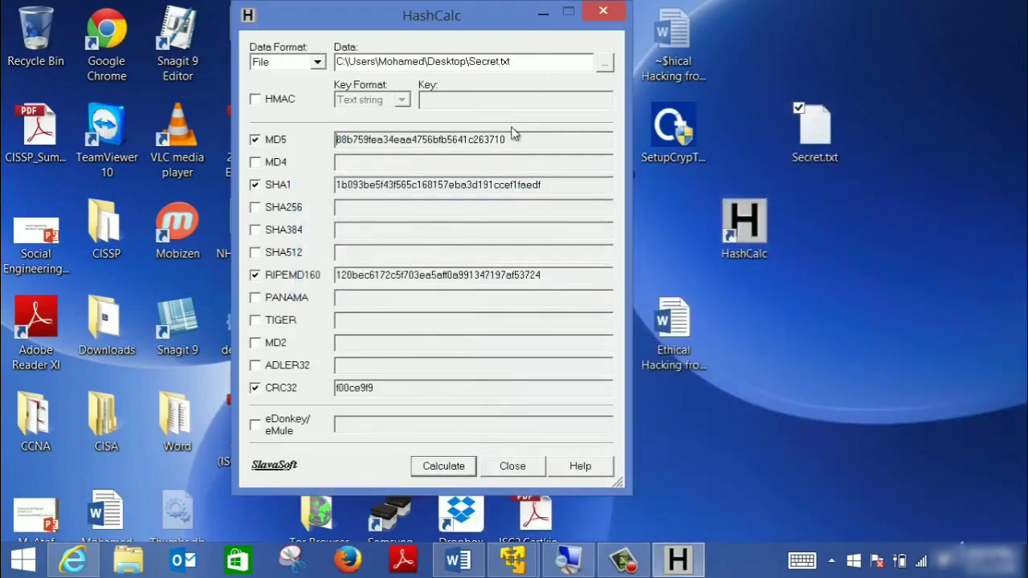
drag(519, 141, 331, 147)
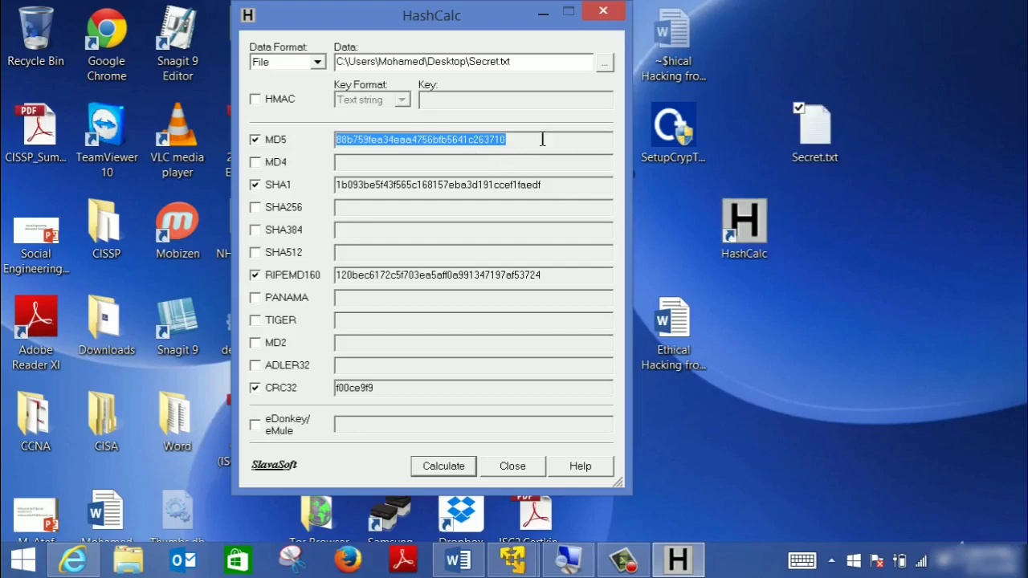
drag(542, 138, 329, 128)
- Start renaming Secret.txt but cancel, keeping the original name, and return to HashCalc
click(827, 153)
double_click(827, 152)
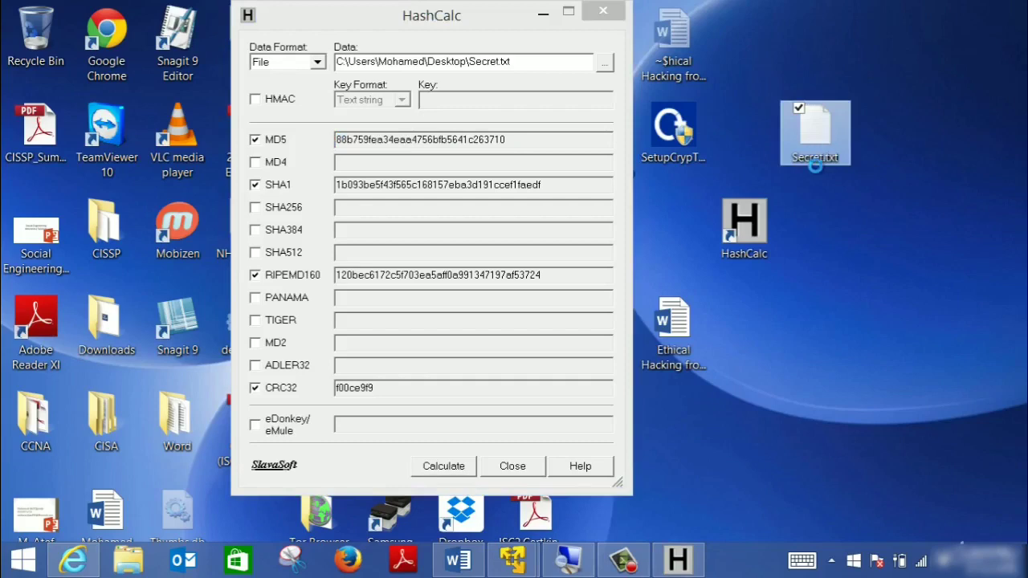
right_click(819, 161)
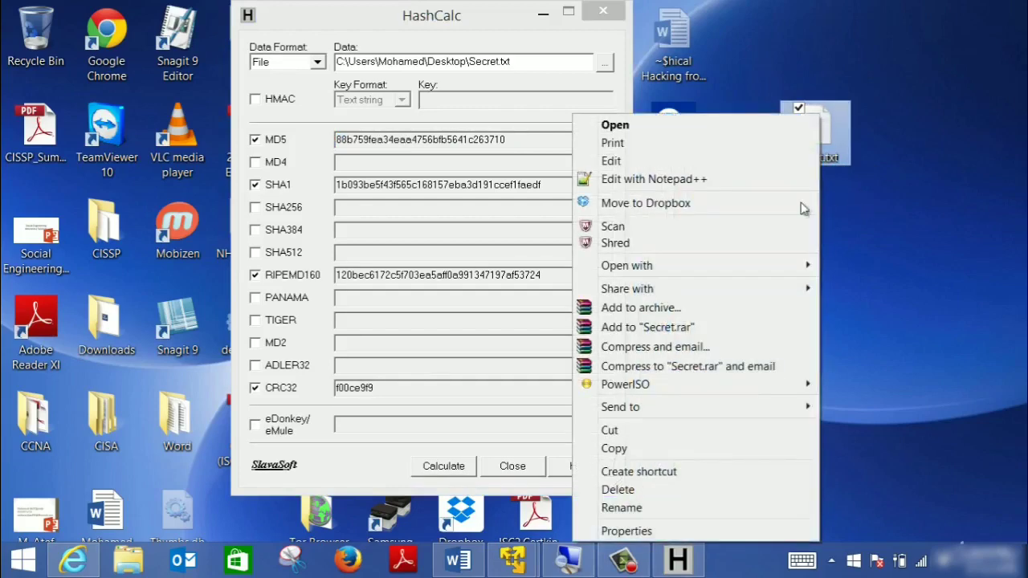
click(691, 514)
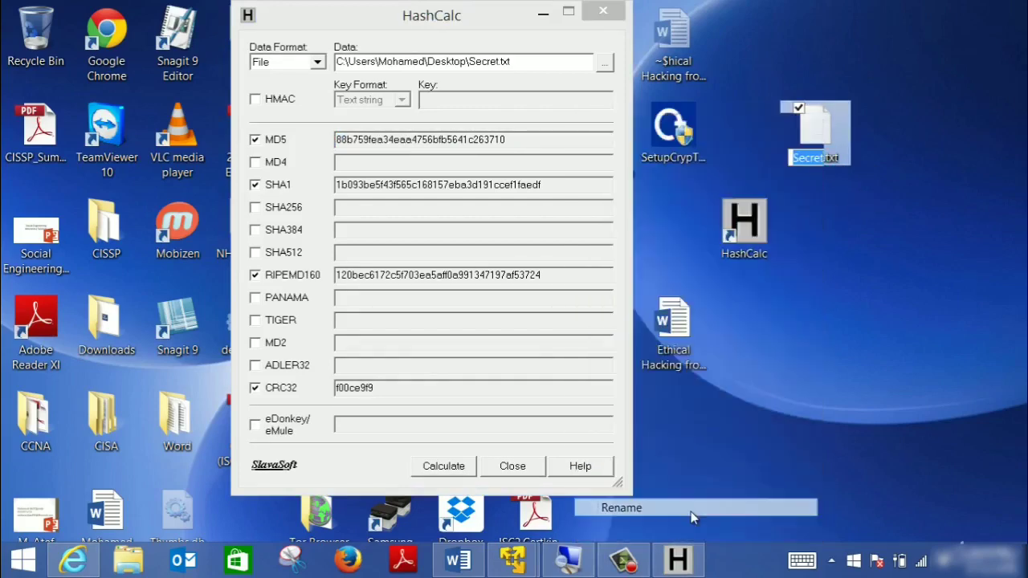
key(Return)
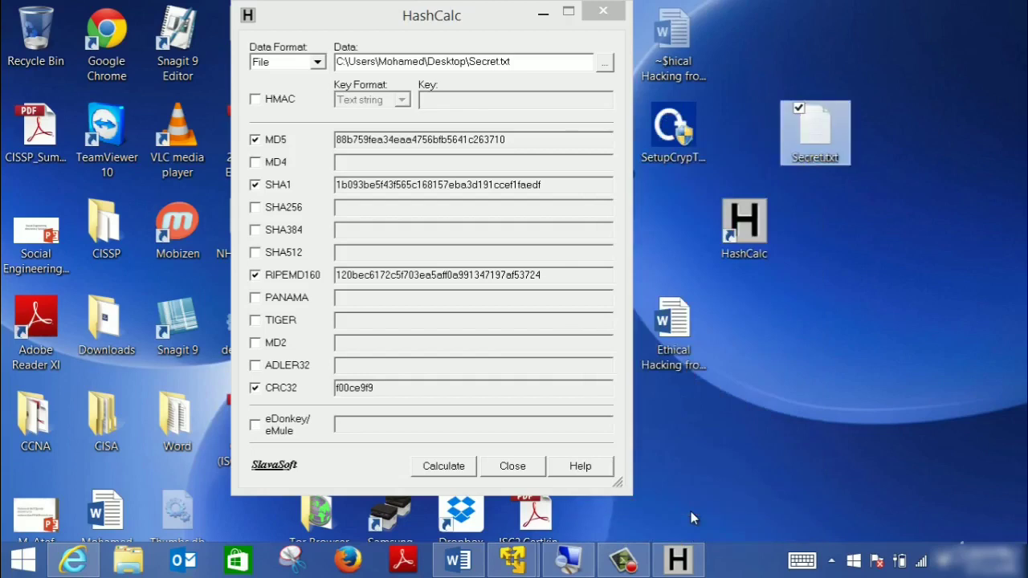
key(a)
key(Return)
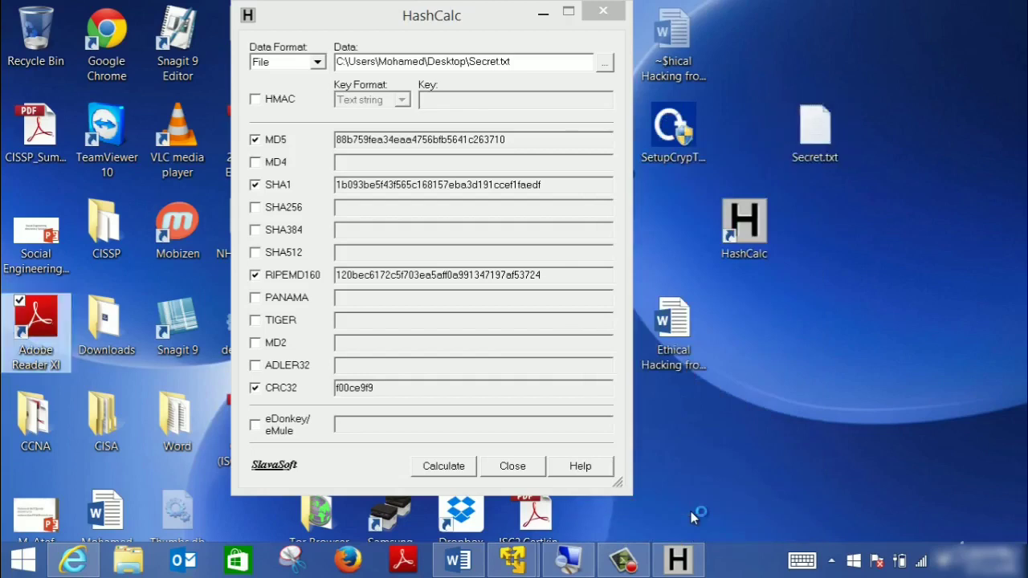
key(alt+Tab)
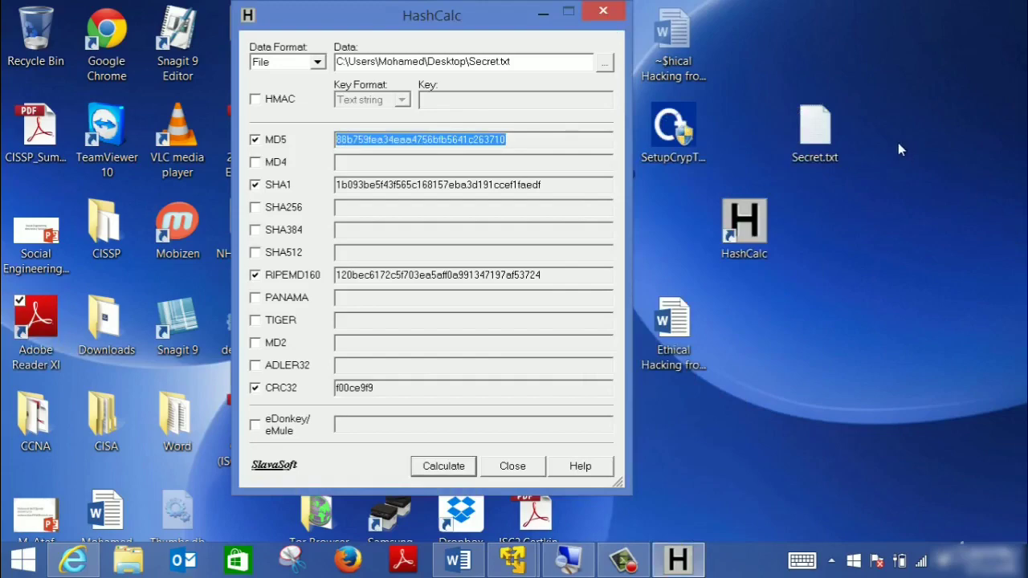
- Close the Adobe Reader window that opened by accident
click(828, 142)
right_click(829, 144)
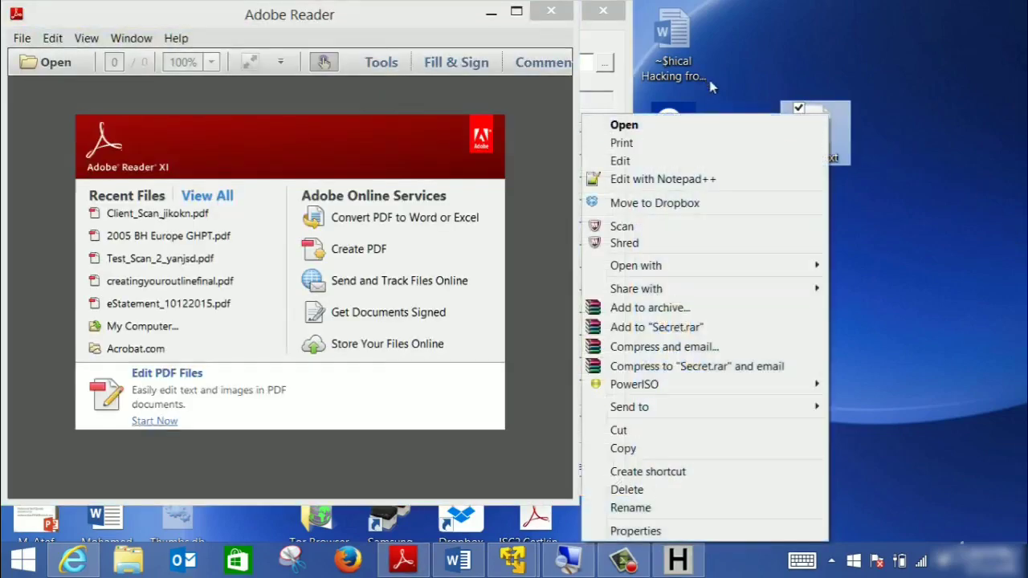
click(547, 9)
click(548, 9)
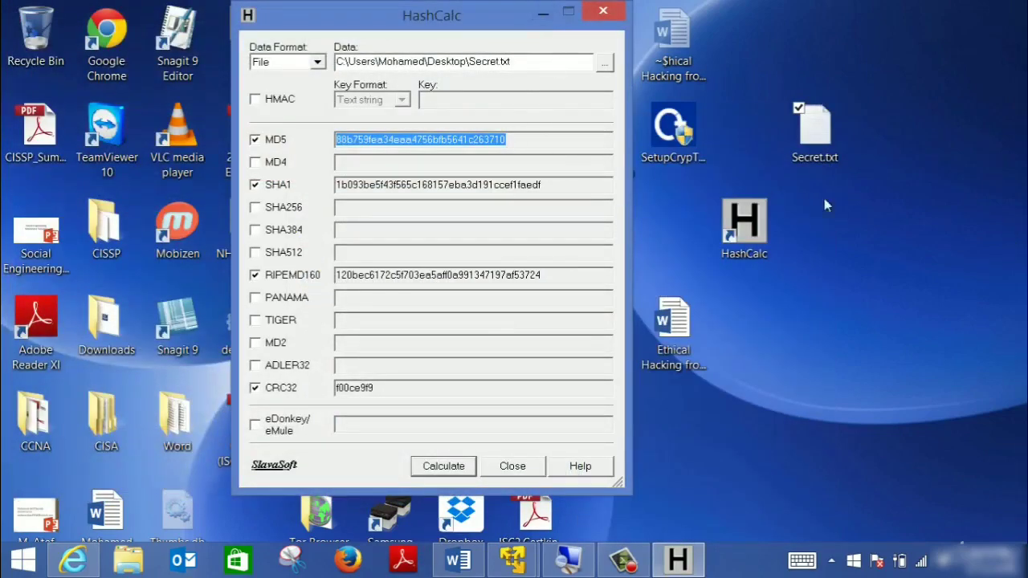
- Rename Secret.txt to ABC.txt and load ABC.txt into HashCalc's Data field
click(840, 135)
right_click(830, 134)
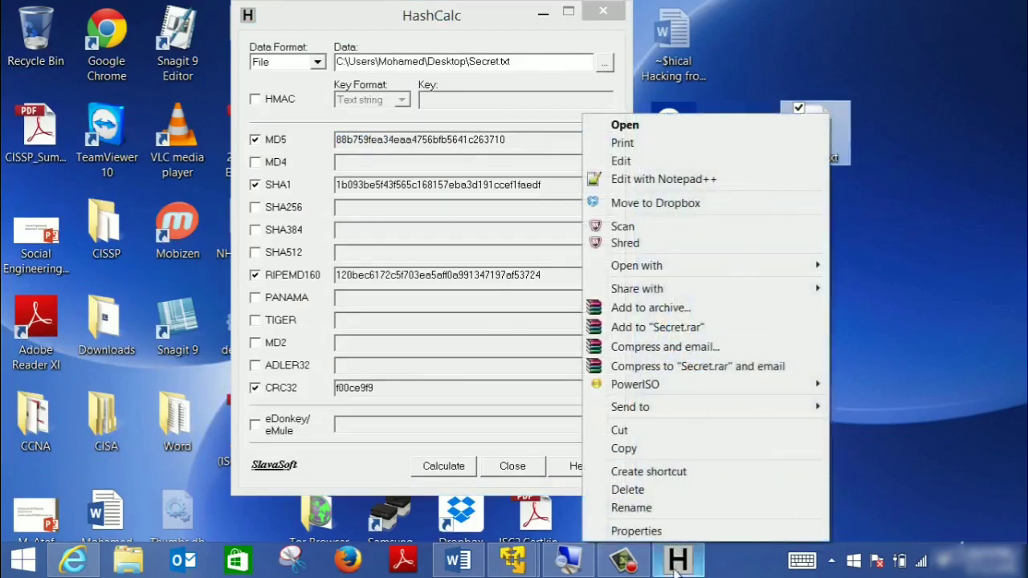
click(670, 509)
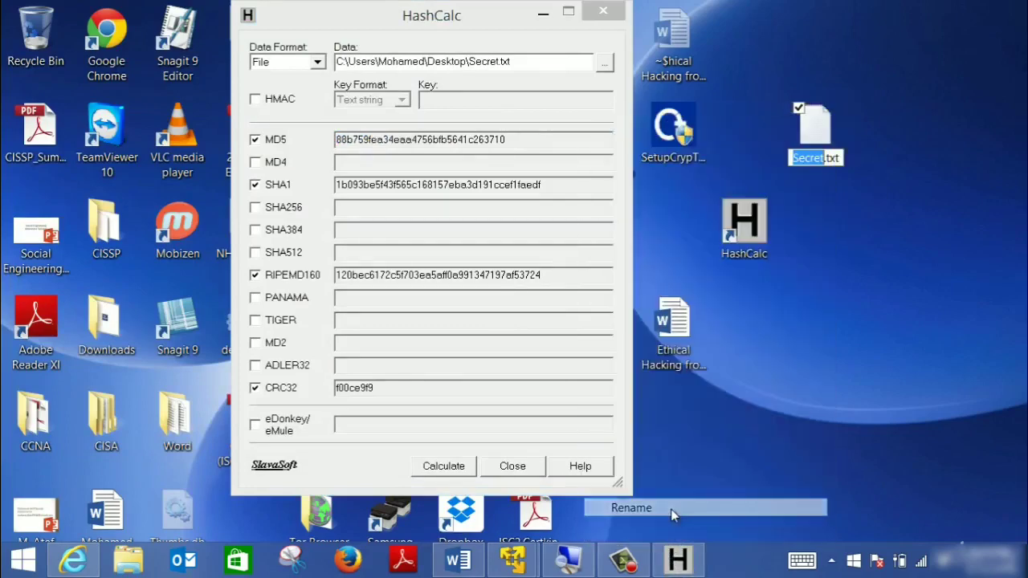
text(ABC)
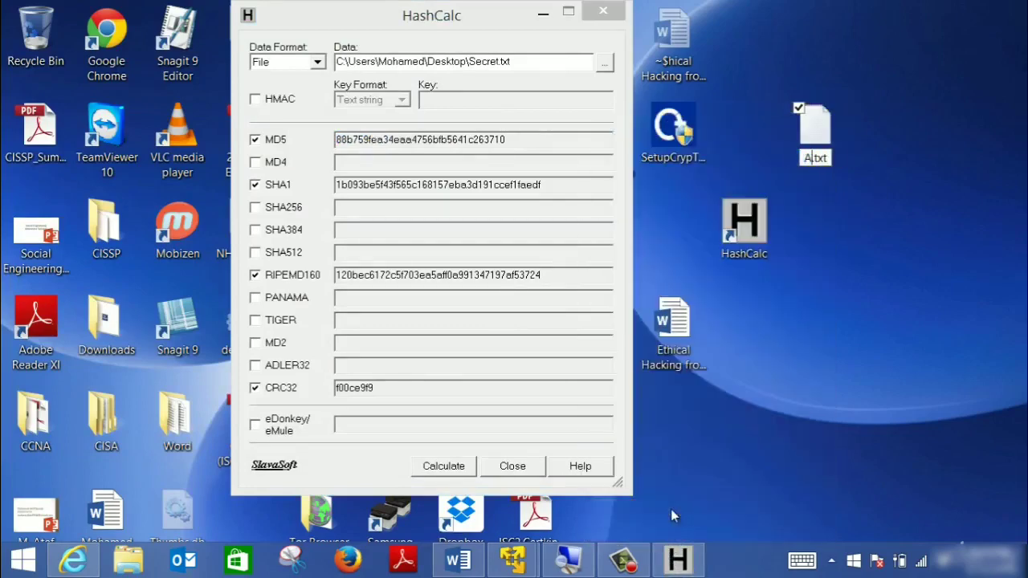
key(Return)
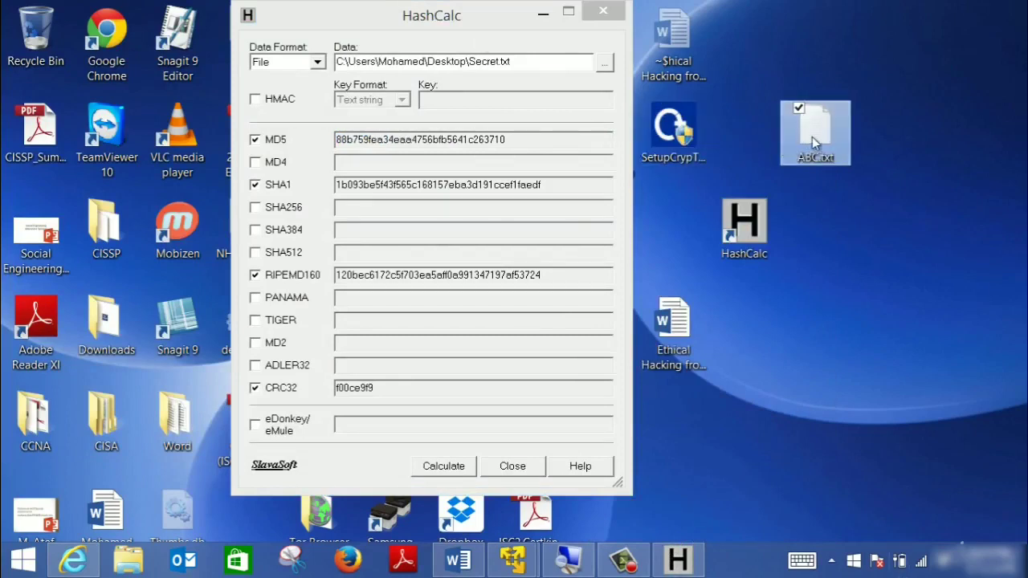
drag(811, 136, 545, 56)
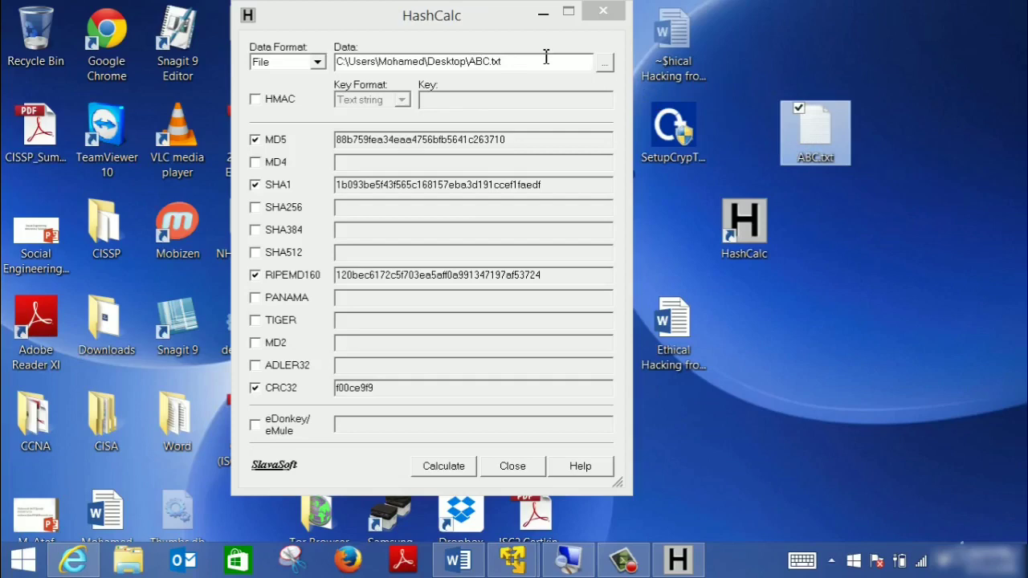